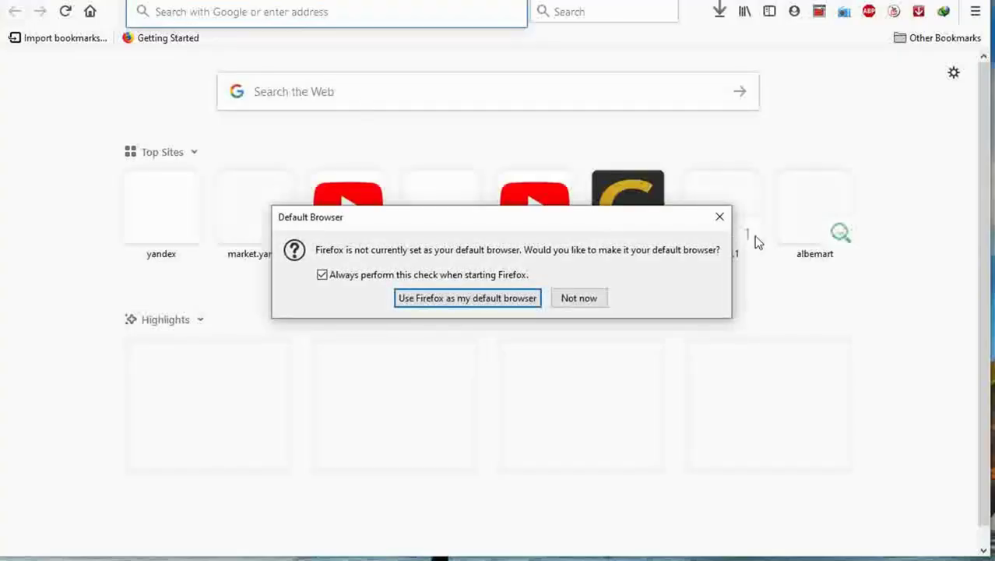
Close Firefox's Default Browser prompt without making Firefox the default browser
click(718, 225)
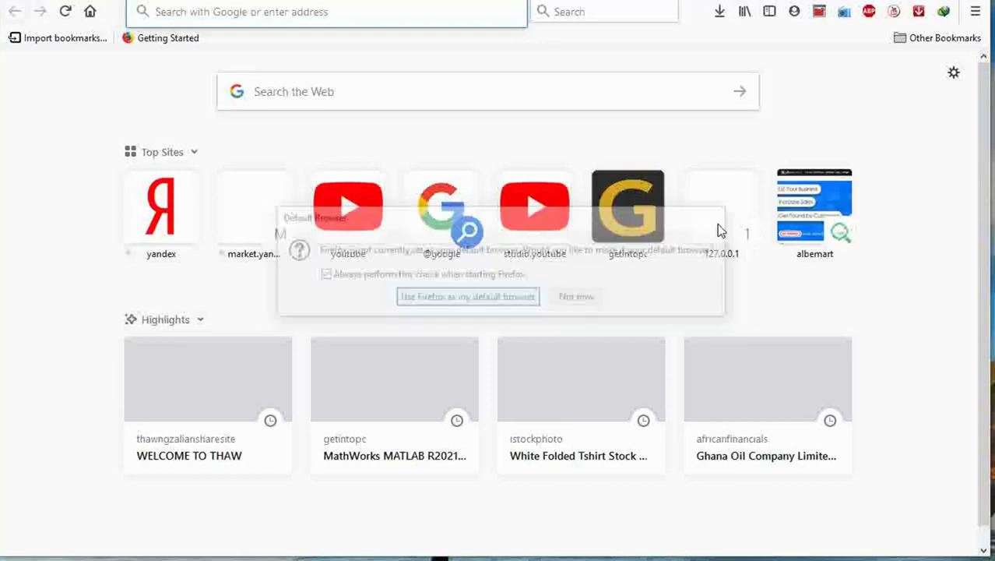
Go to getintopc.com from the Firefox address bar
click(160, 12)
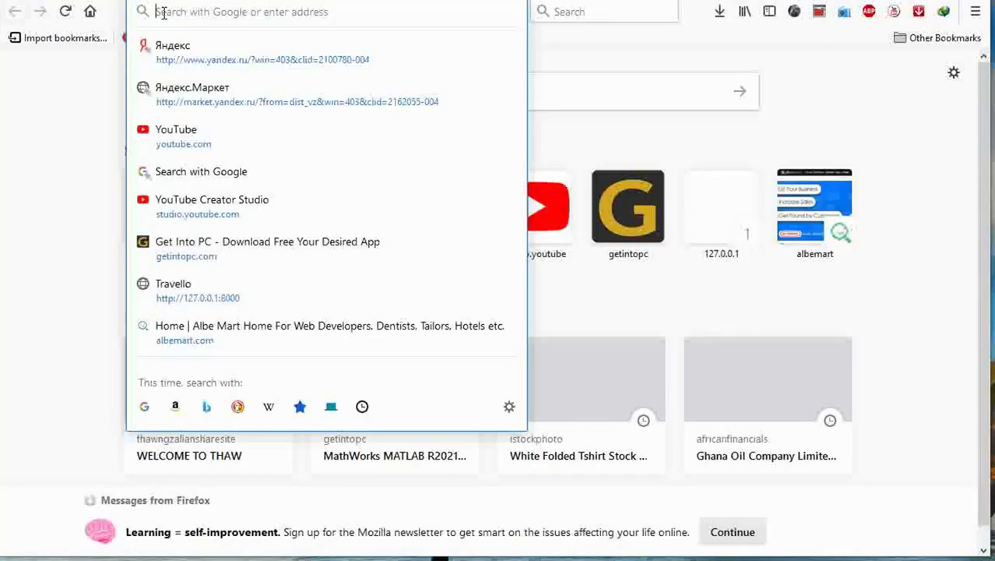
text(getintopc.com/)
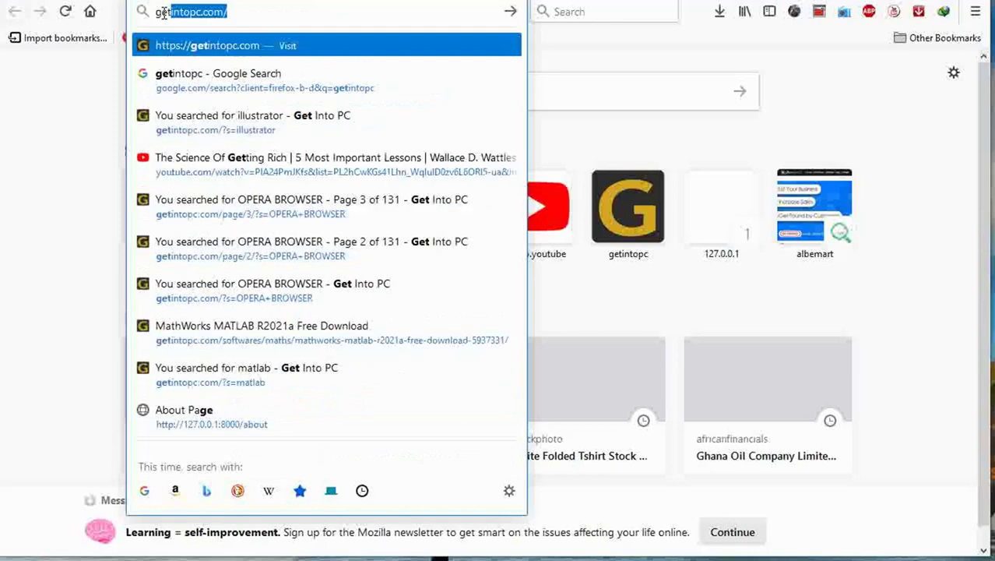
key(Return)
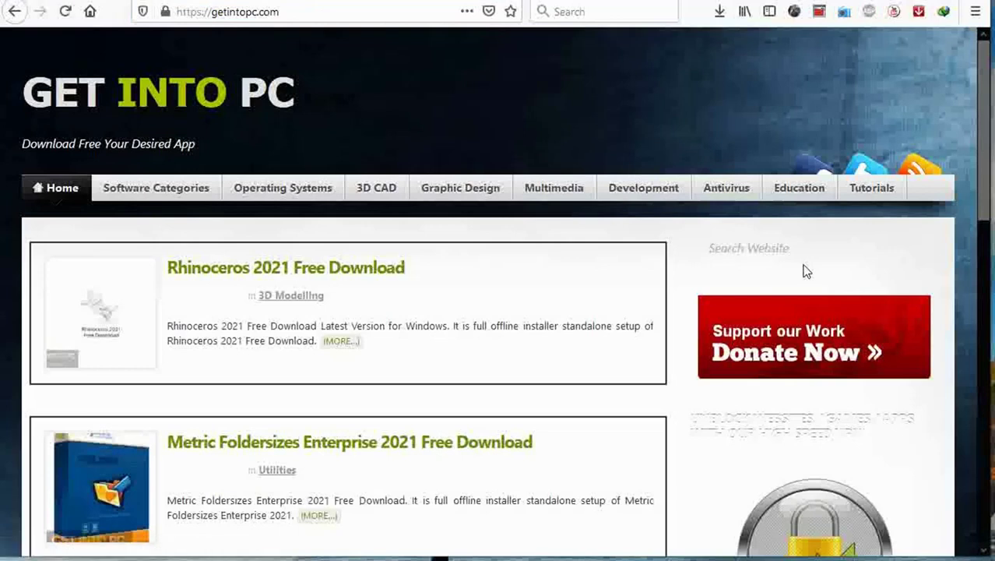
Search Get Into PC for 'photoshop 2019'
click(743, 249)
text(photoshop)
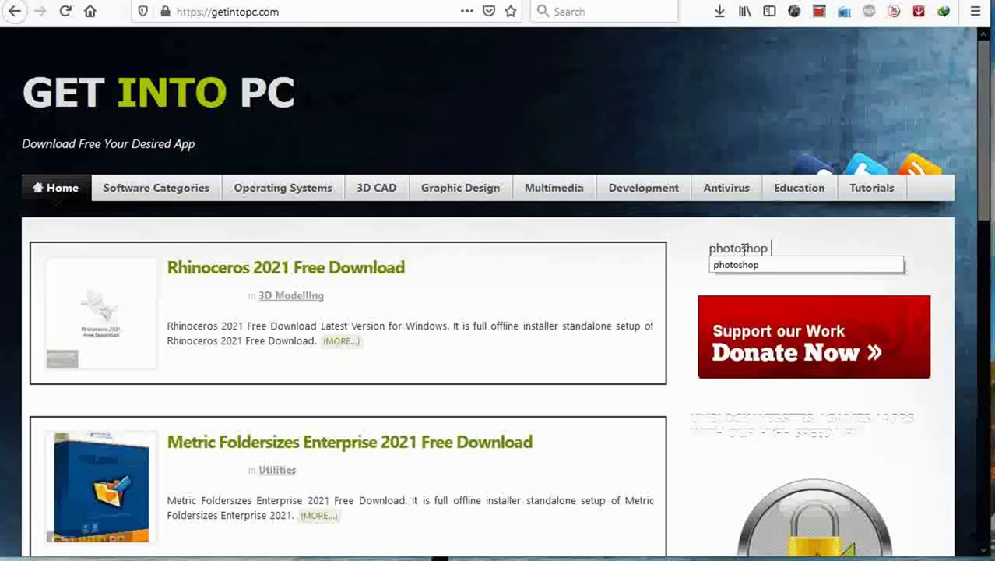
text( 2019)
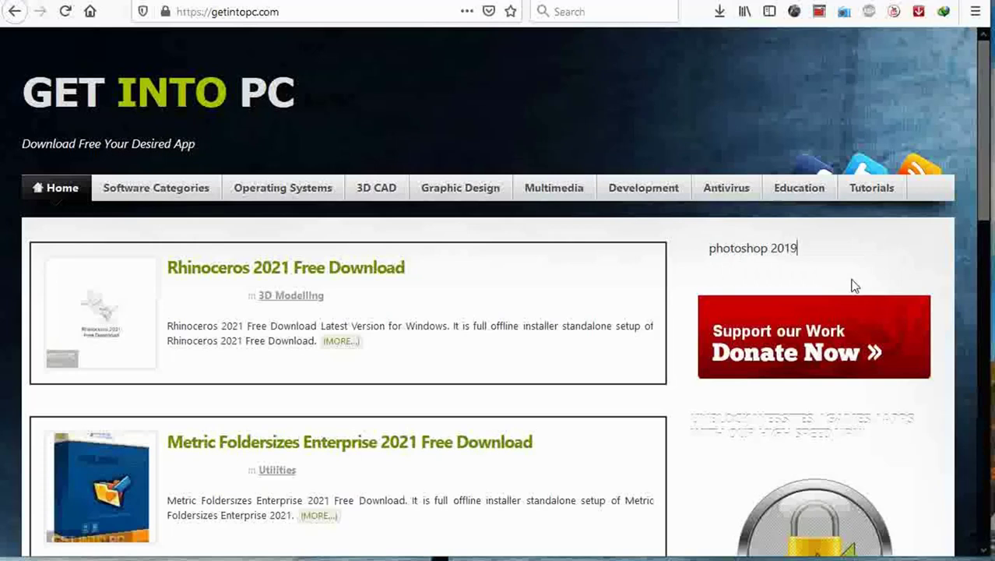
key(Return)
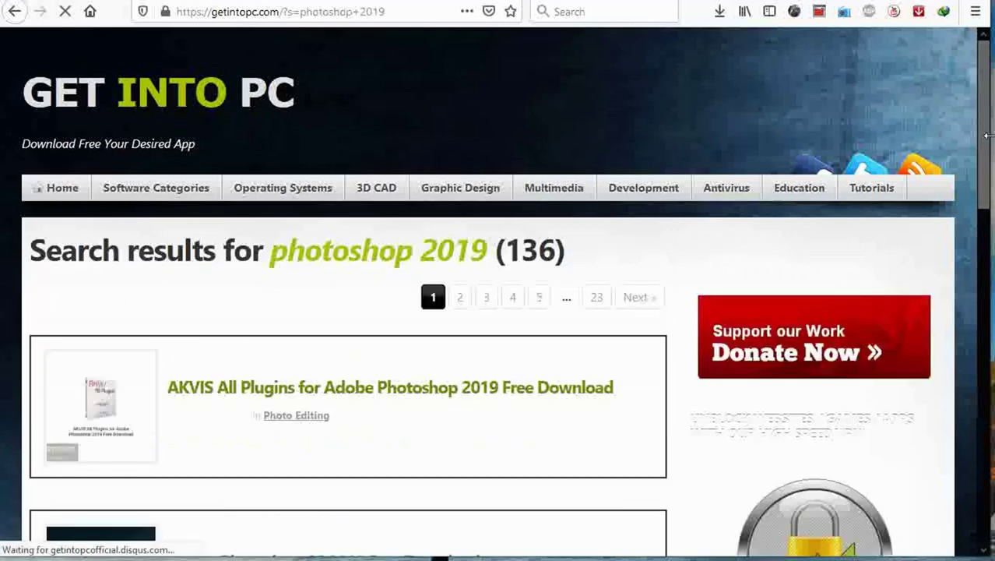
Open the Adobe Photoshop CC 2019 Free Download article from the results
drag(988, 136, 981, 193)
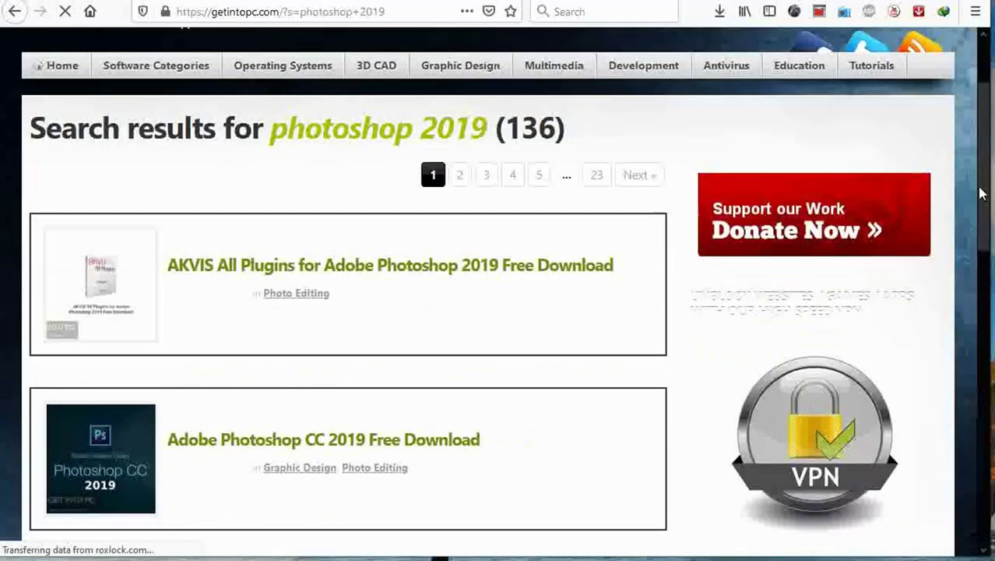
scroll(982, 194, down, 5)
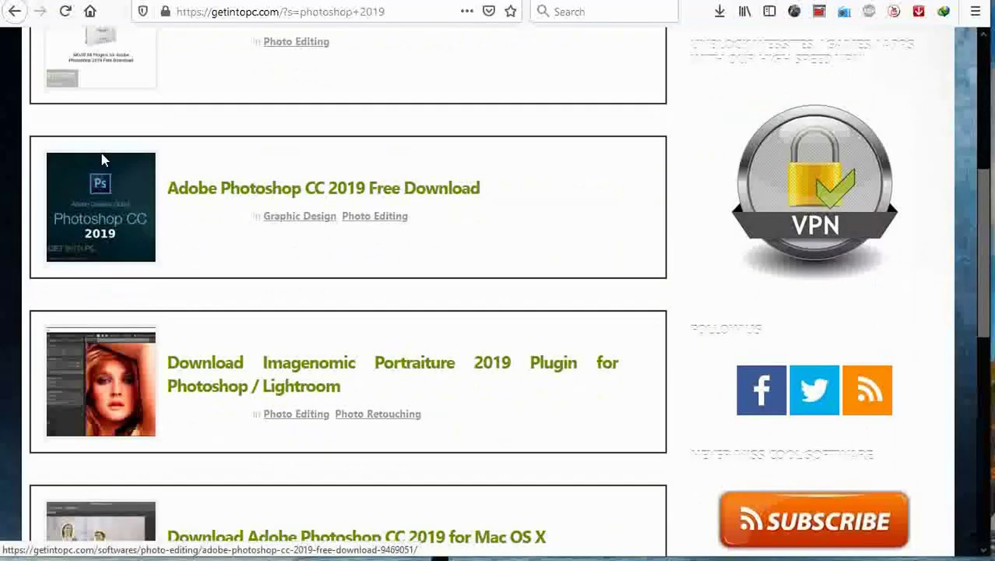
click(94, 215)
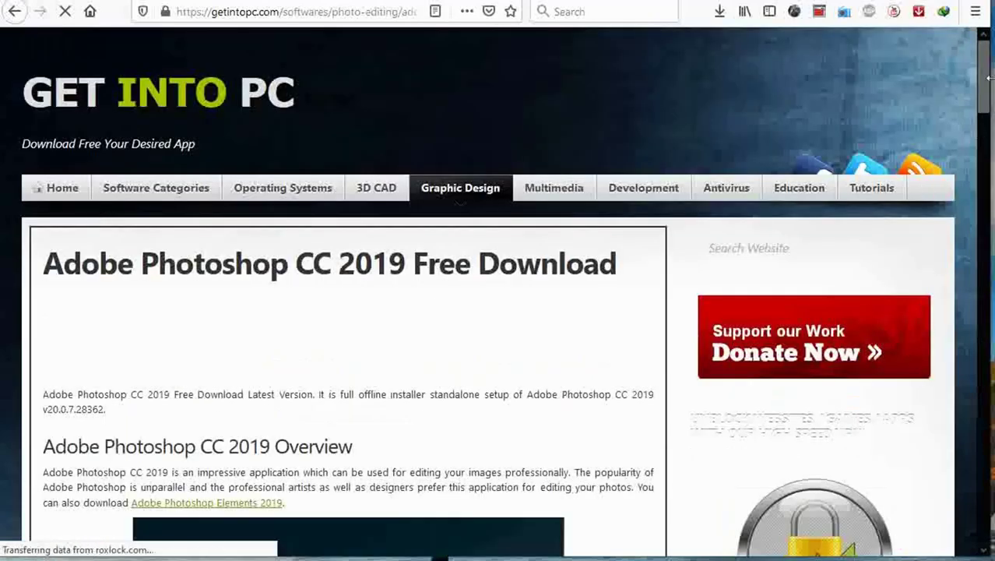
Start the Download 64 Bit x64 v20.0.7.28362 download of Photoshop CC 2019
drag(986, 98, 980, 485)
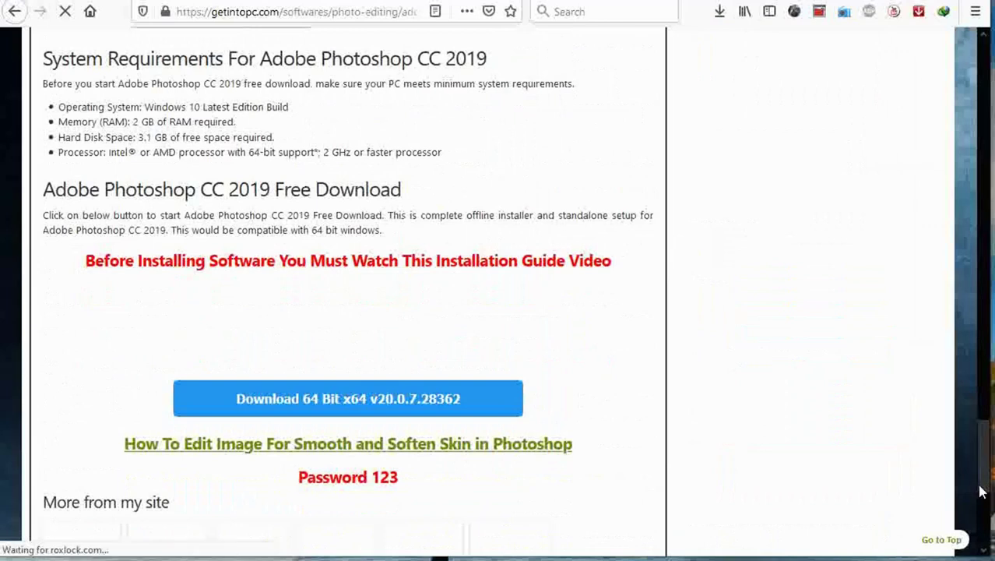
scroll(981, 491, down, 1)
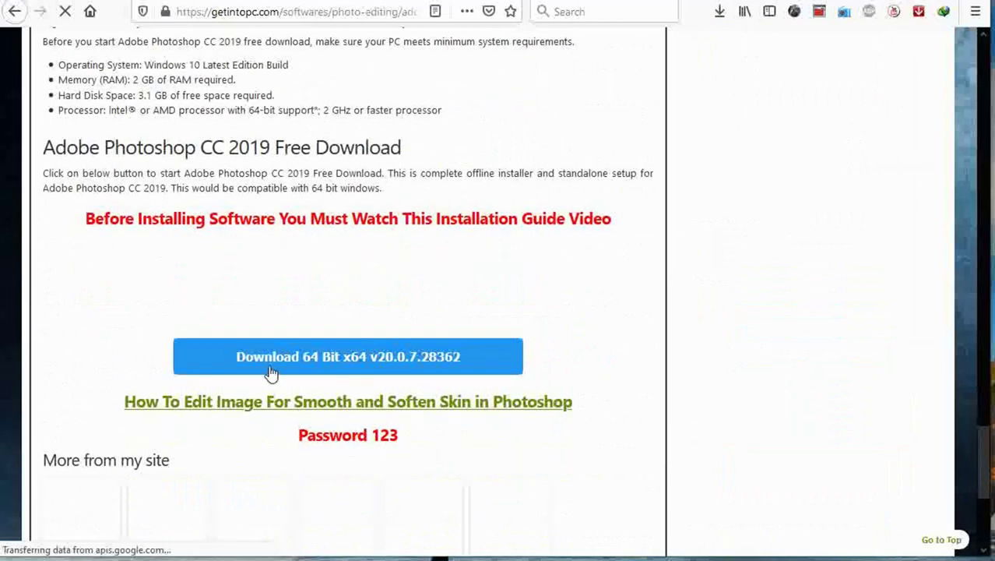
click(309, 364)
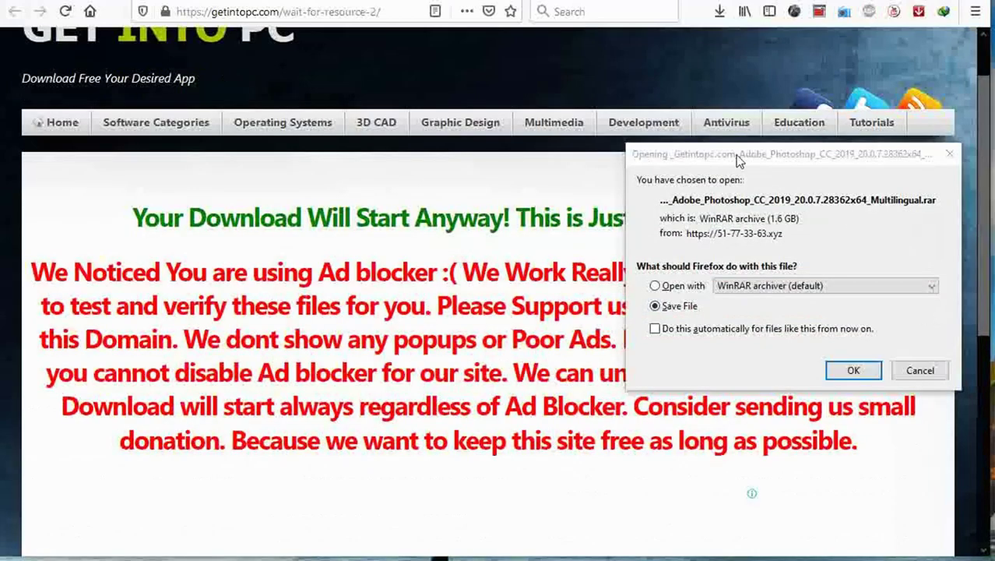
Save the 1.6 GB Photoshop .rar archive to disk and check its progress under Downloads
drag(739, 160, 698, 155)
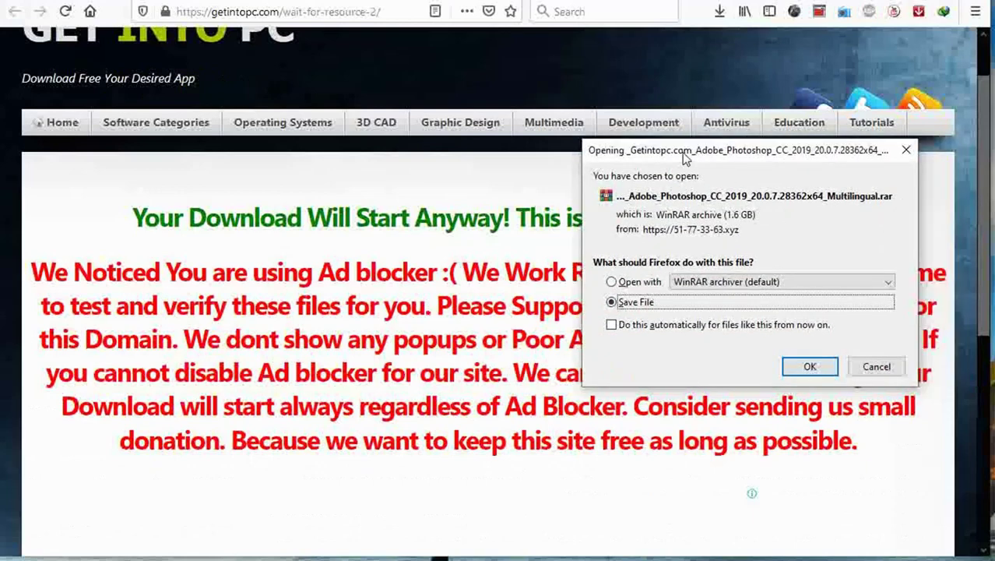
click(810, 368)
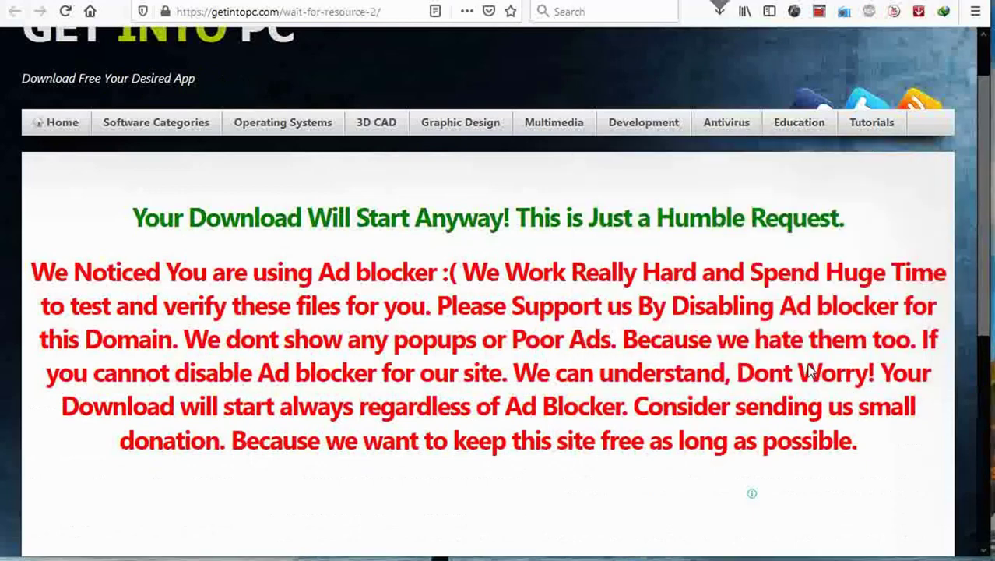
click(722, 17)
click(721, 14)
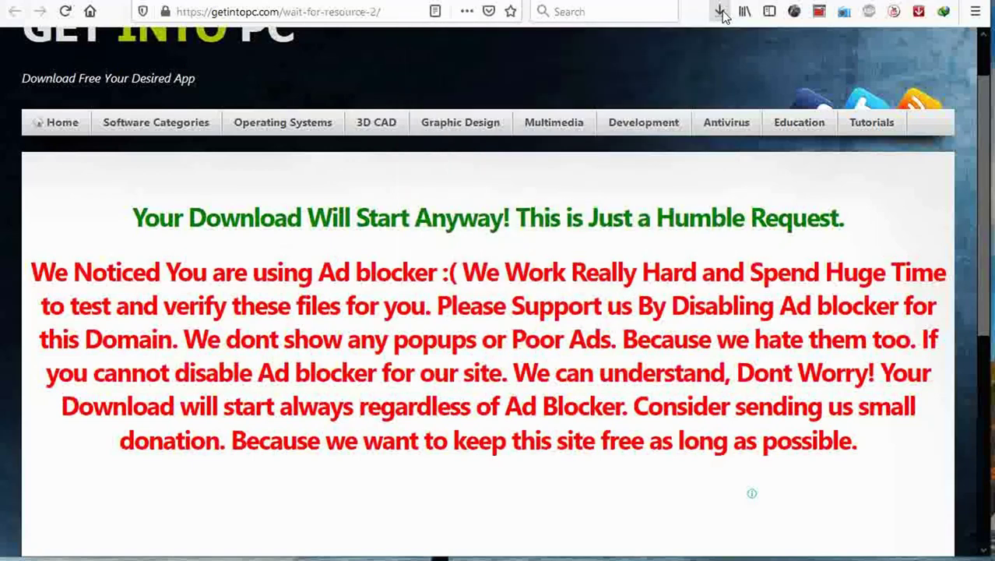
click(721, 14)
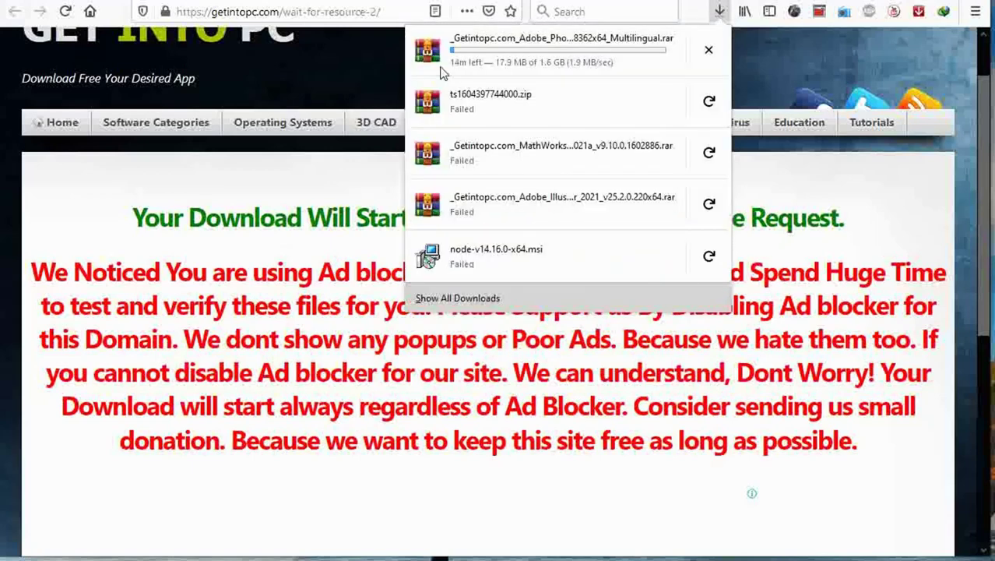
right_click(618, 57)
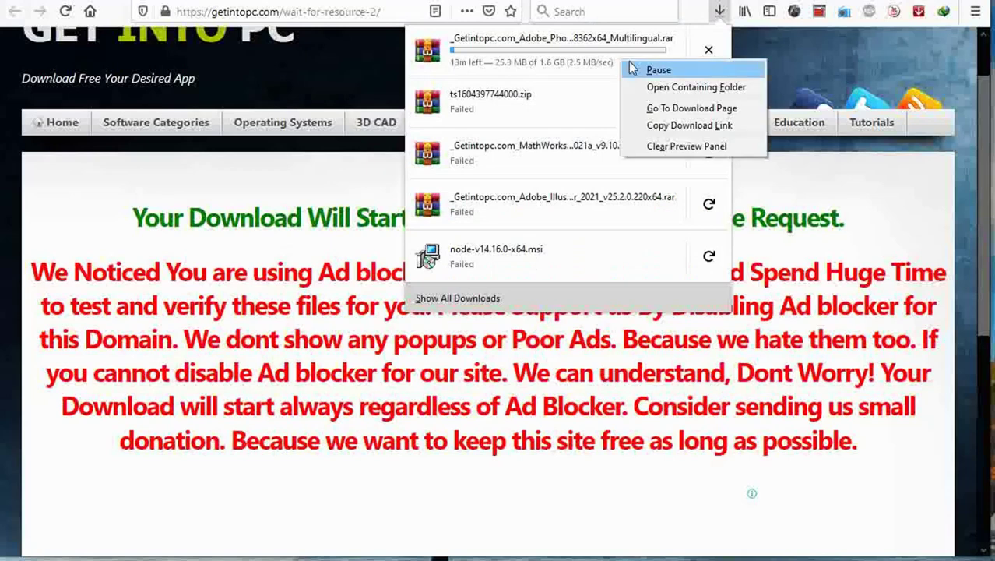
click(716, 17)
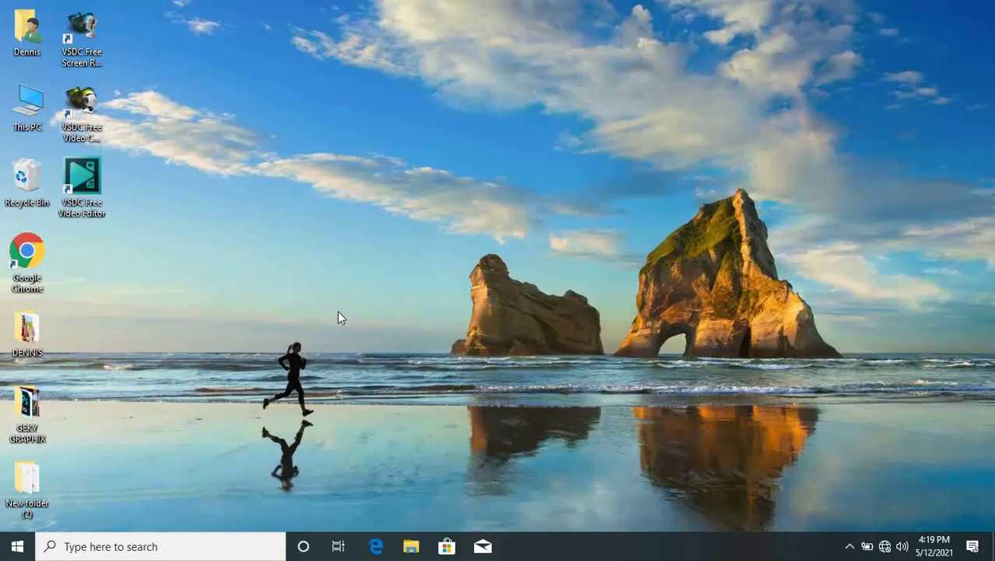
Browse Downloads in a maximized File Explorer into the Photoshop zip's Setup (Pre-activated) folder
click(410, 546)
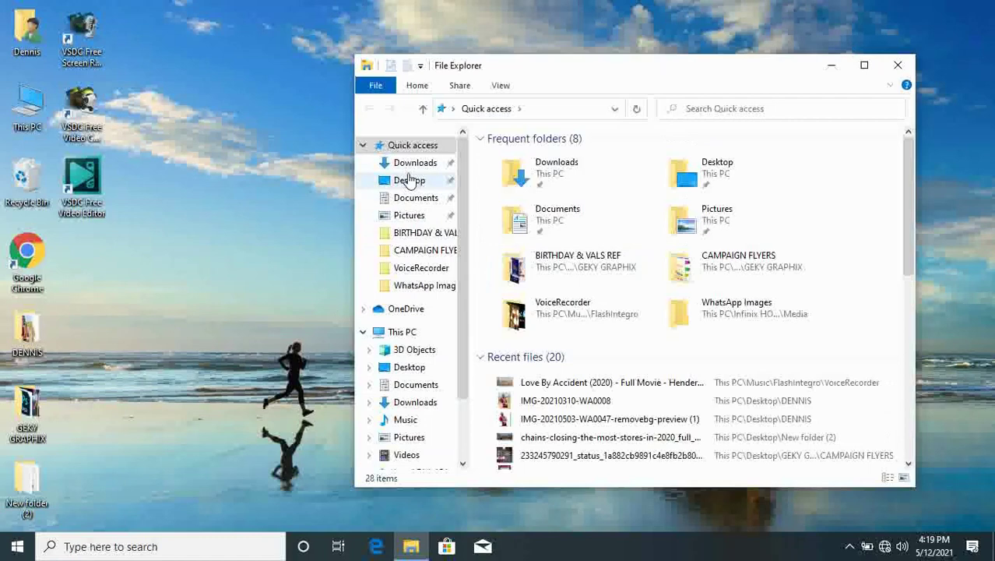
click(412, 165)
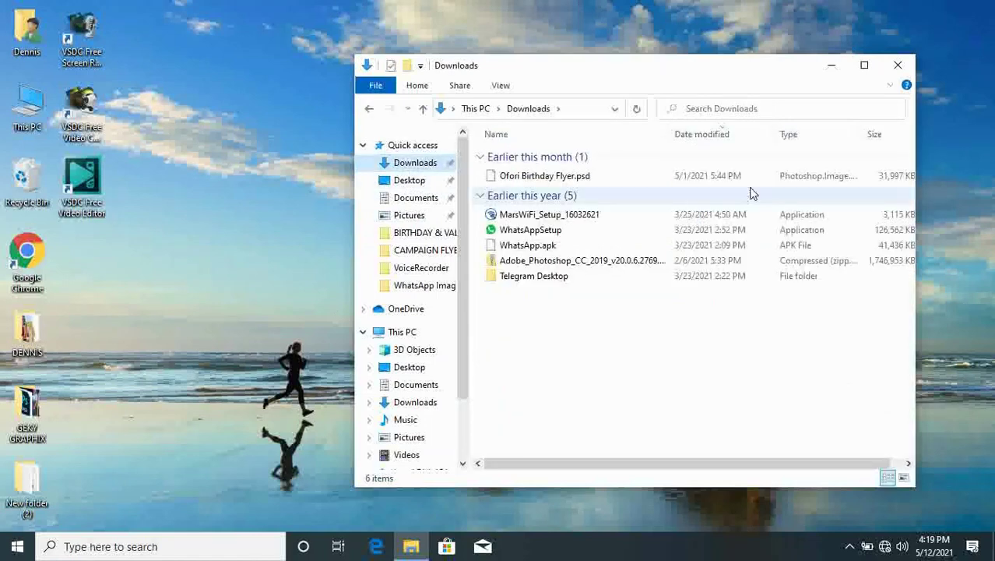
click(863, 64)
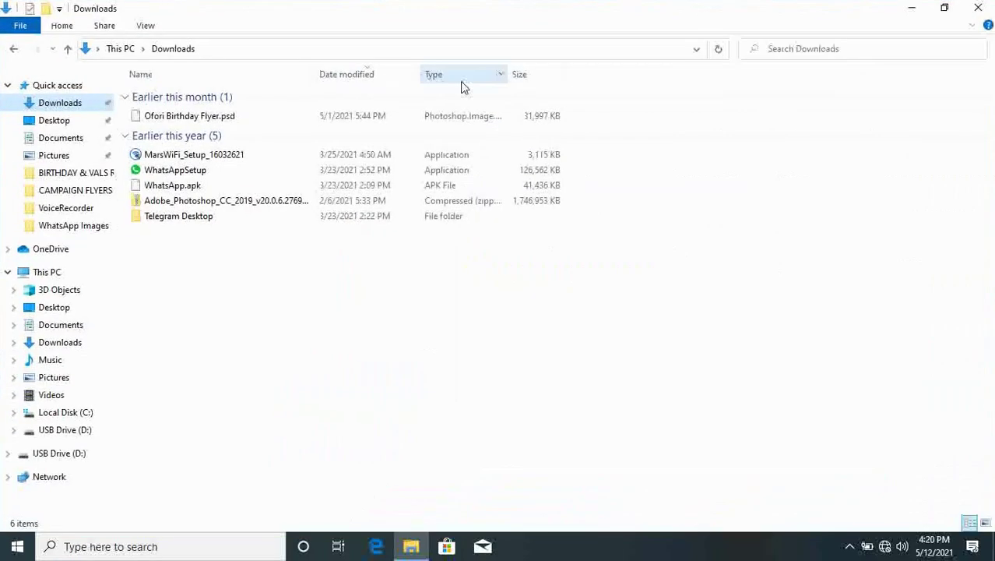
double_click(207, 201)
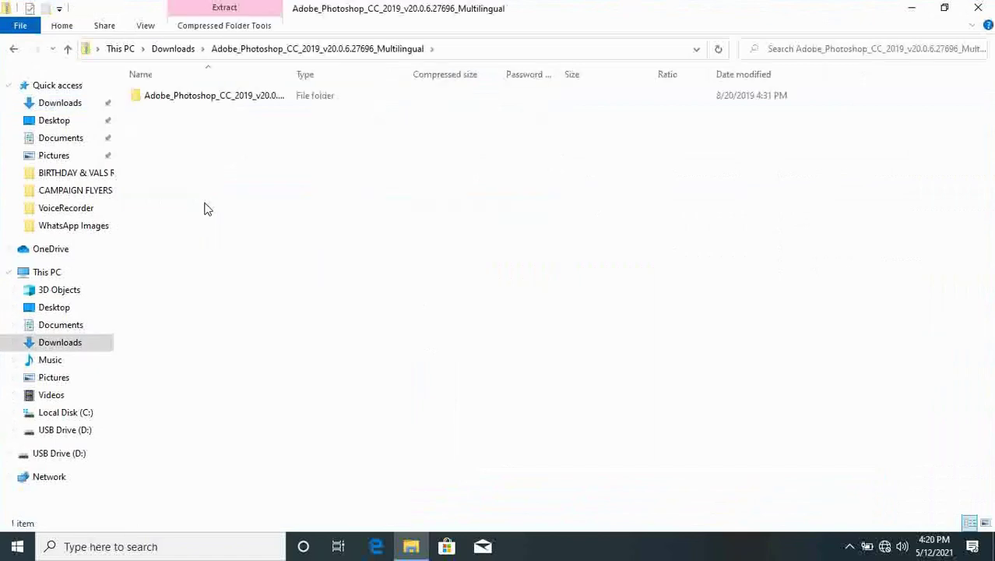
double_click(173, 97)
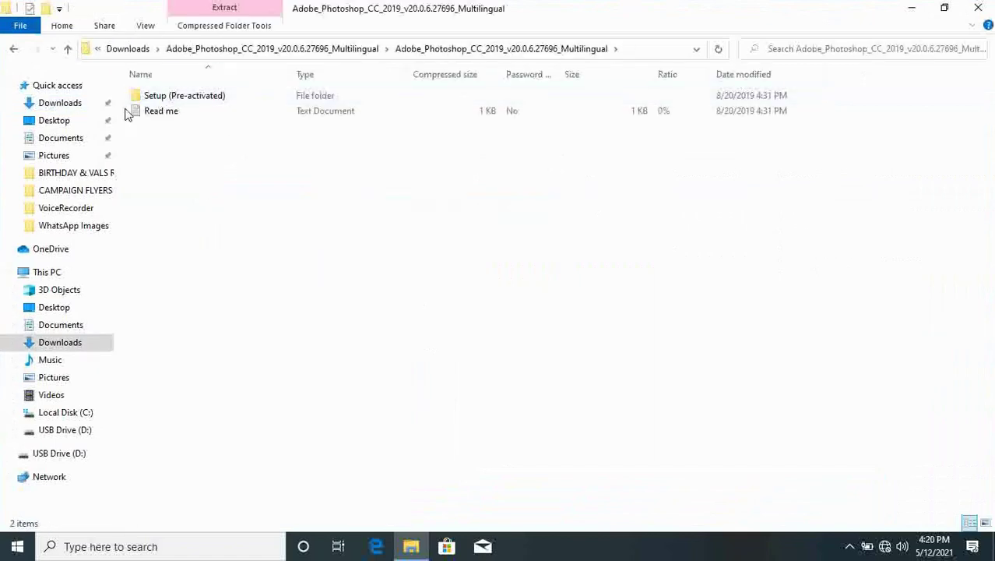
double_click(158, 97)
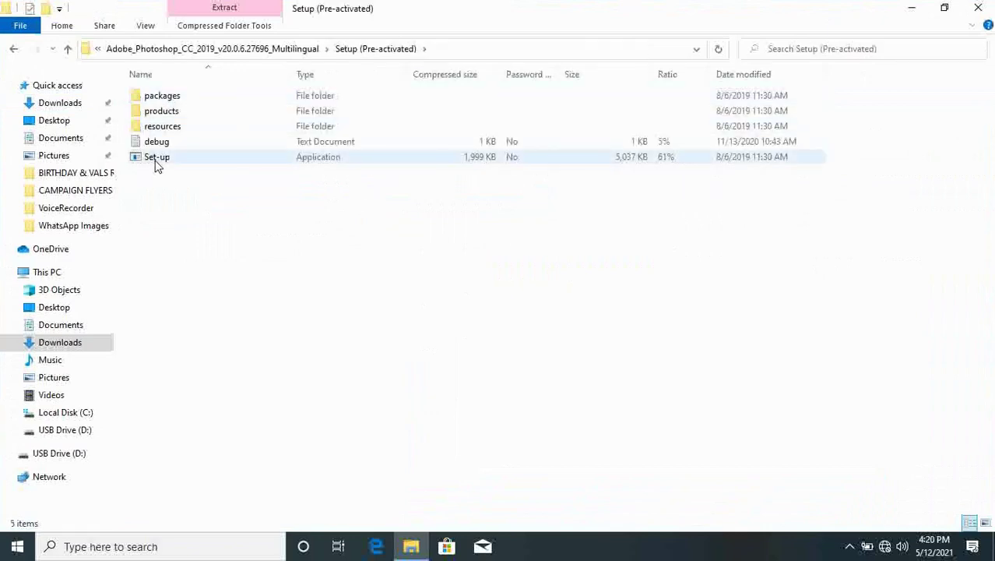
Extract the whole Photoshop archive into the Downloads folder
right_click(154, 165)
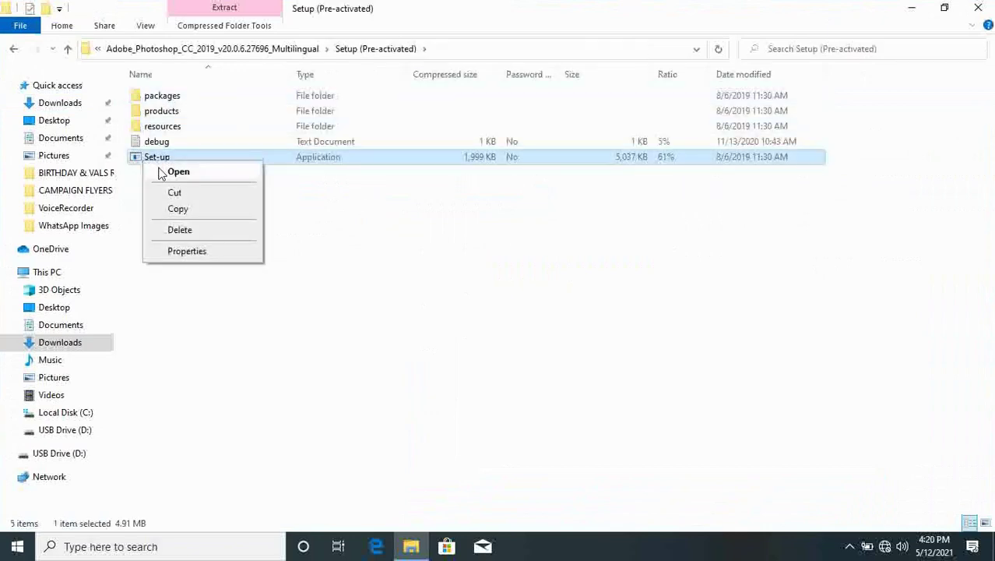
click(161, 172)
click(469, 306)
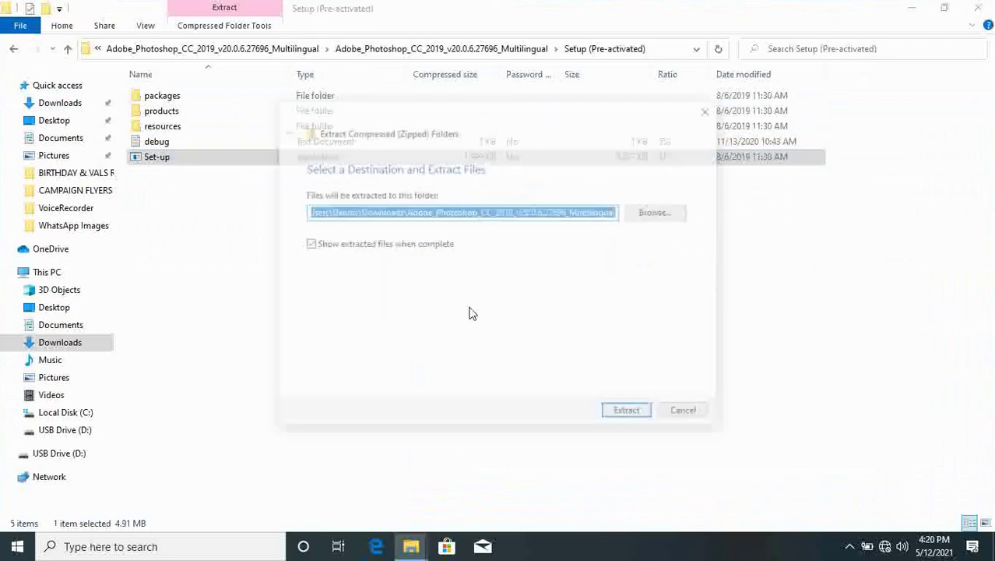
click(627, 415)
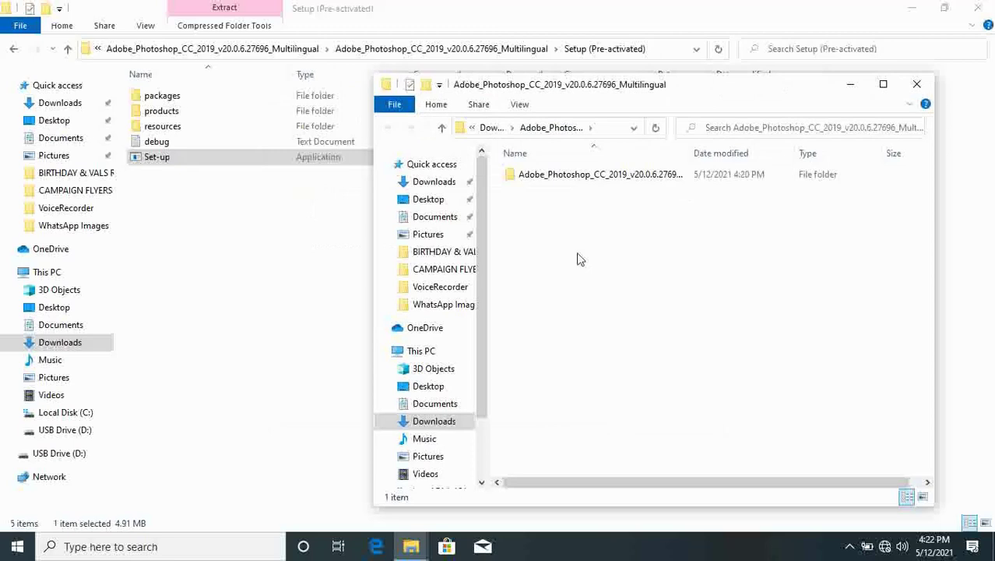
Run Set-up from the extracted Setup (Pre-activated) folder
double_click(538, 174)
double_click(537, 174)
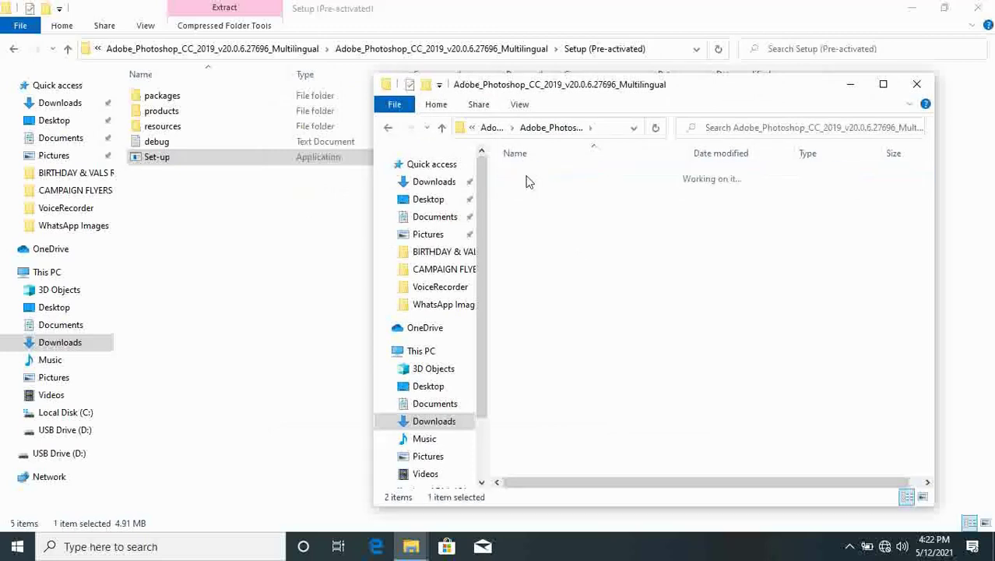
double_click(535, 238)
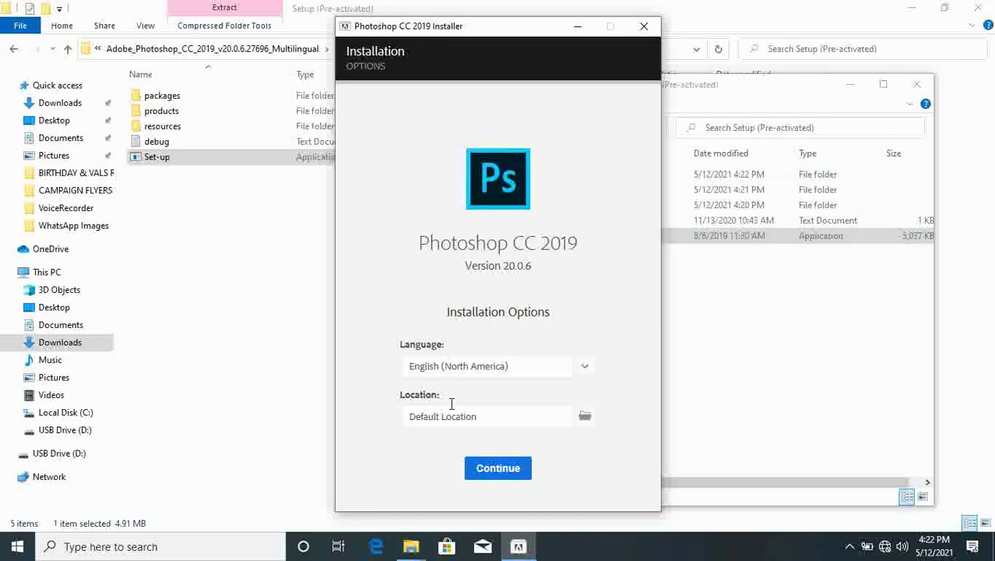
Install Photoshop CC 2019 in English (North America) at the Default Location
click(499, 468)
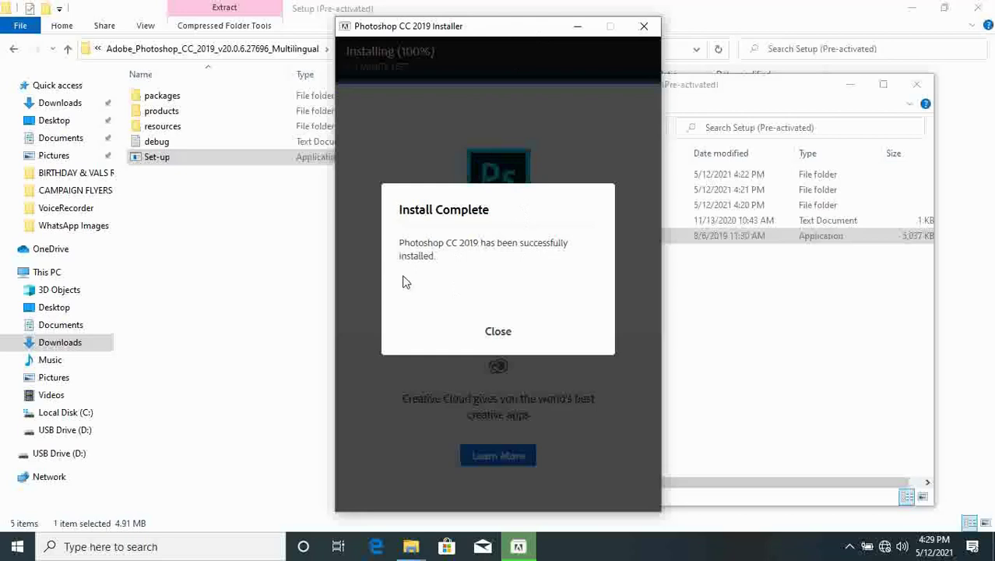
Close the installer and both Explorer windows, then launch Adobe Photoshop CC 2019 from Start
click(491, 337)
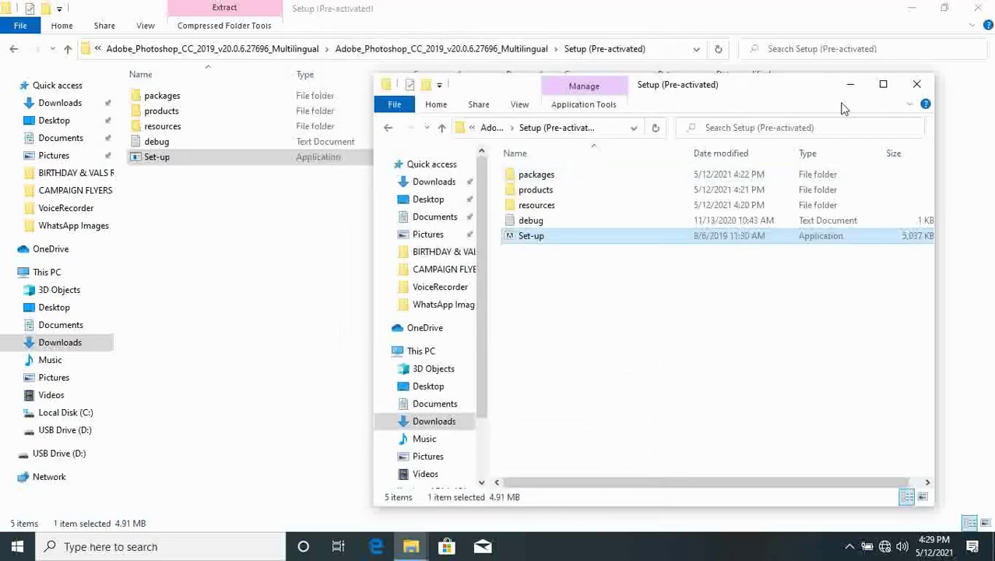
click(917, 84)
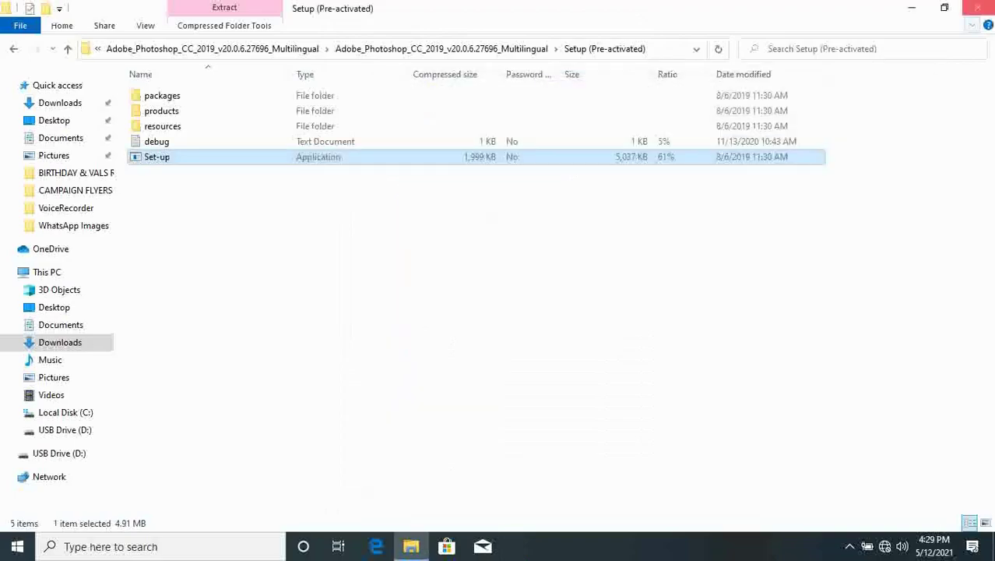
click(977, 8)
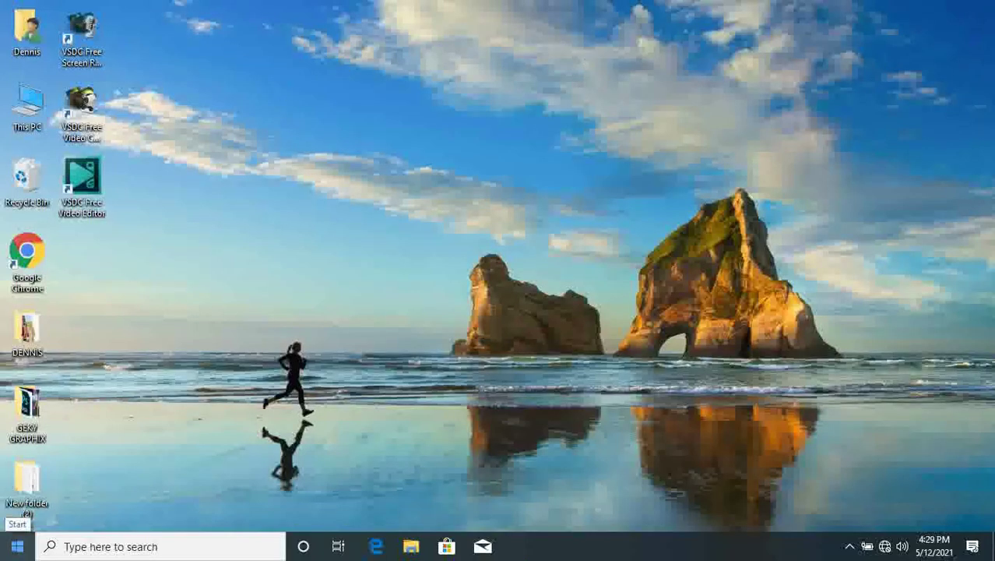
click(17, 546)
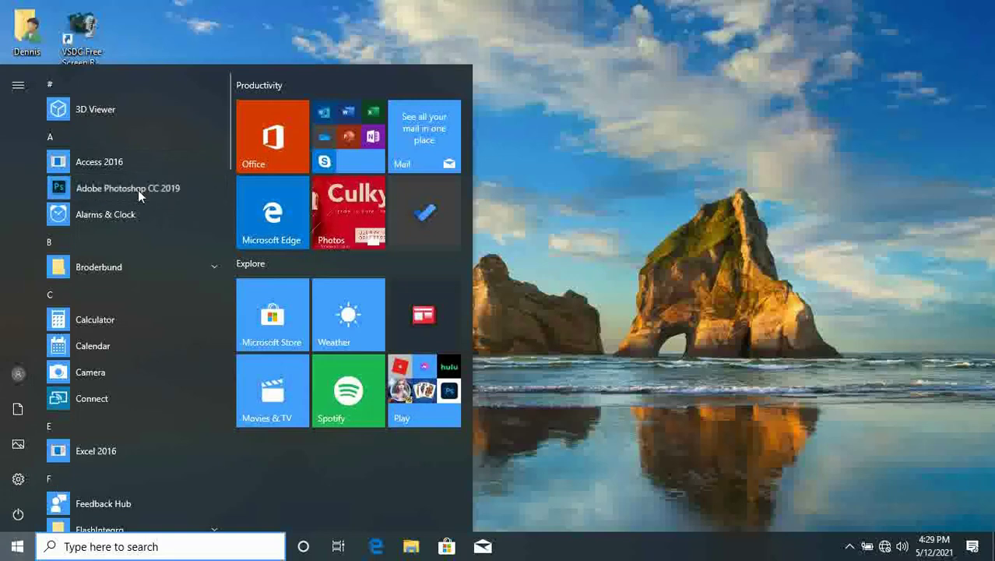
click(138, 190)
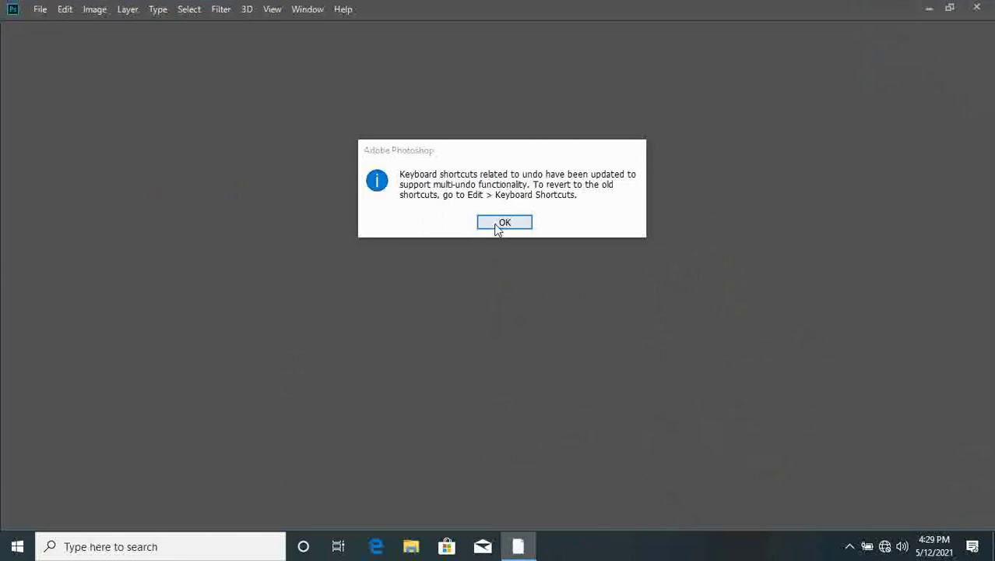
Acknowledge the updated undo keyboard shortcuts notice with OK
click(497, 225)
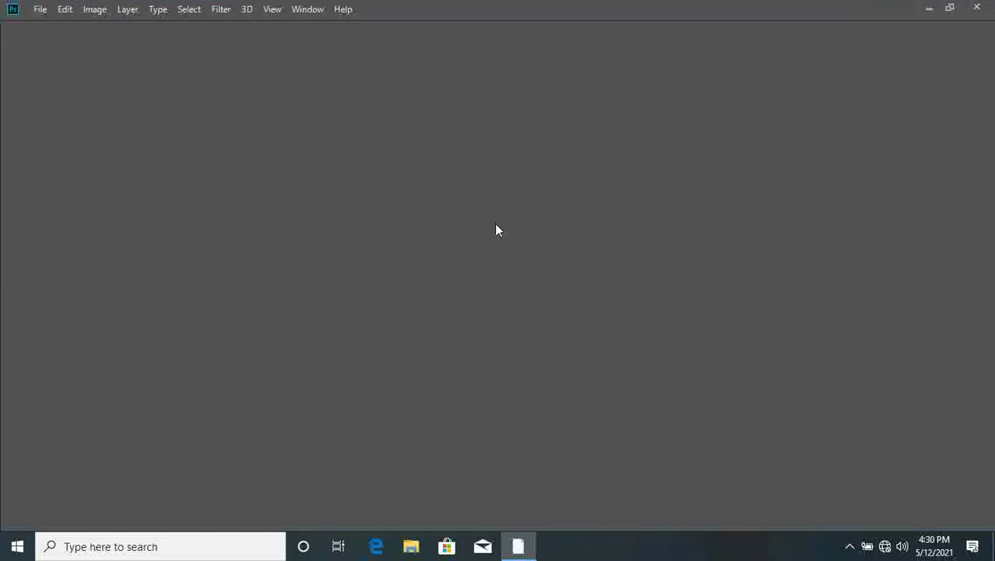